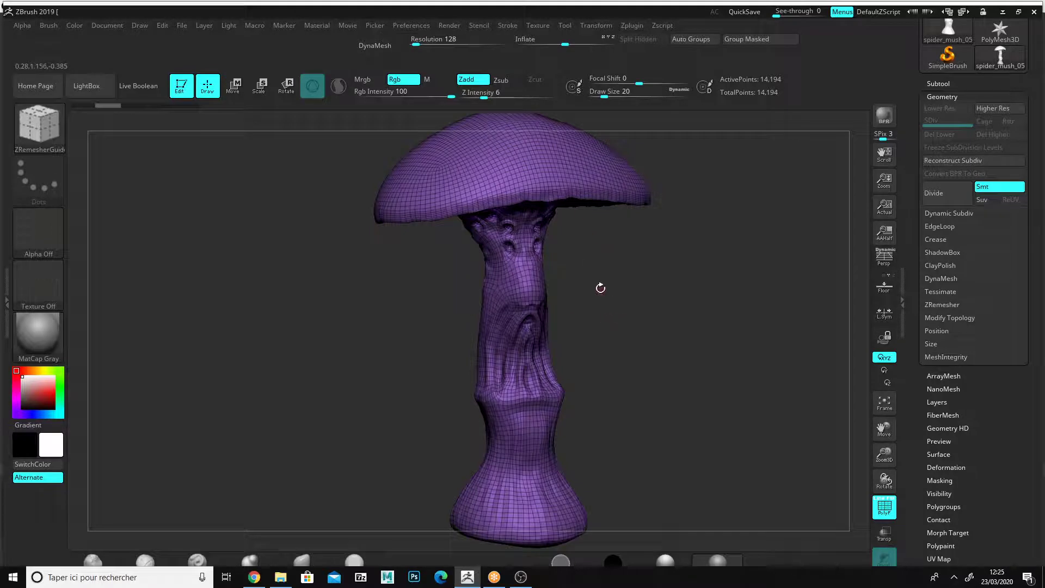
Step: Unwrap the mushroom's UVs with UV Master, keeping Symmetry on and turning Polygroups off
click(637, 26)
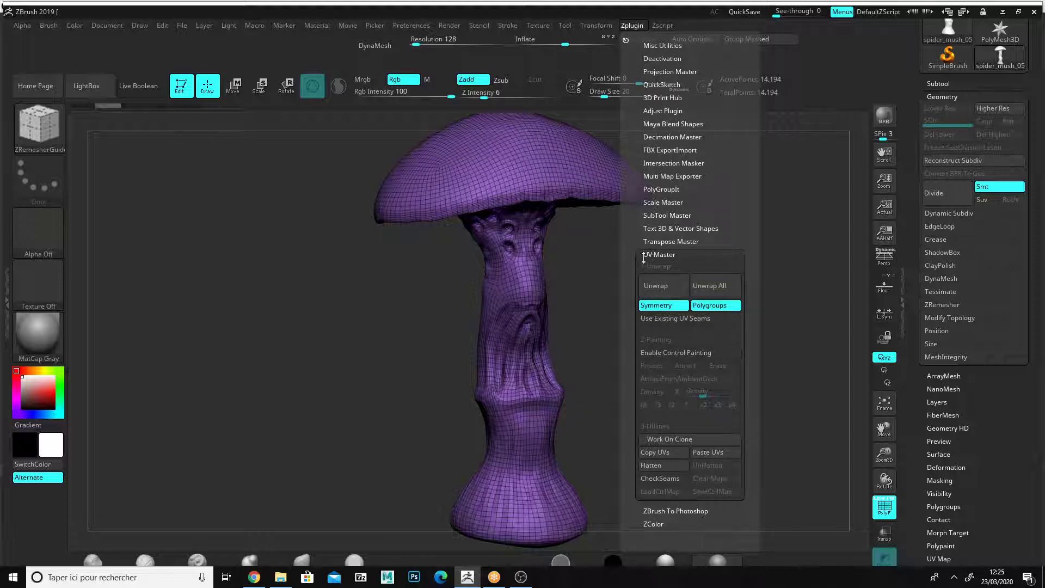
mouse_move(625, 294)
mouse_down()
mouse_move(660, 297)
mouse_move(636, 294)
mouse_up()
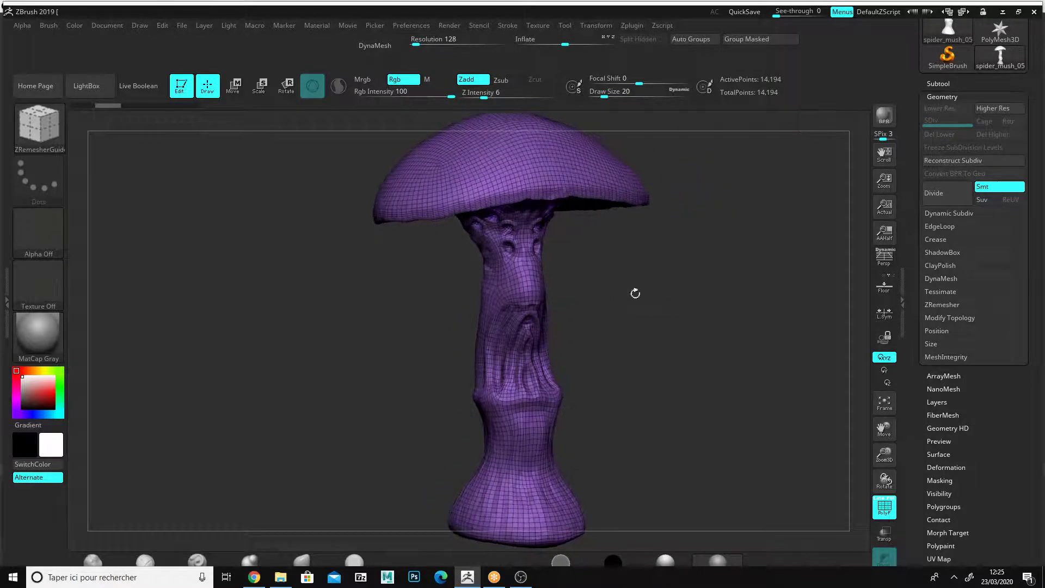
drag(884, 429, 875, 439)
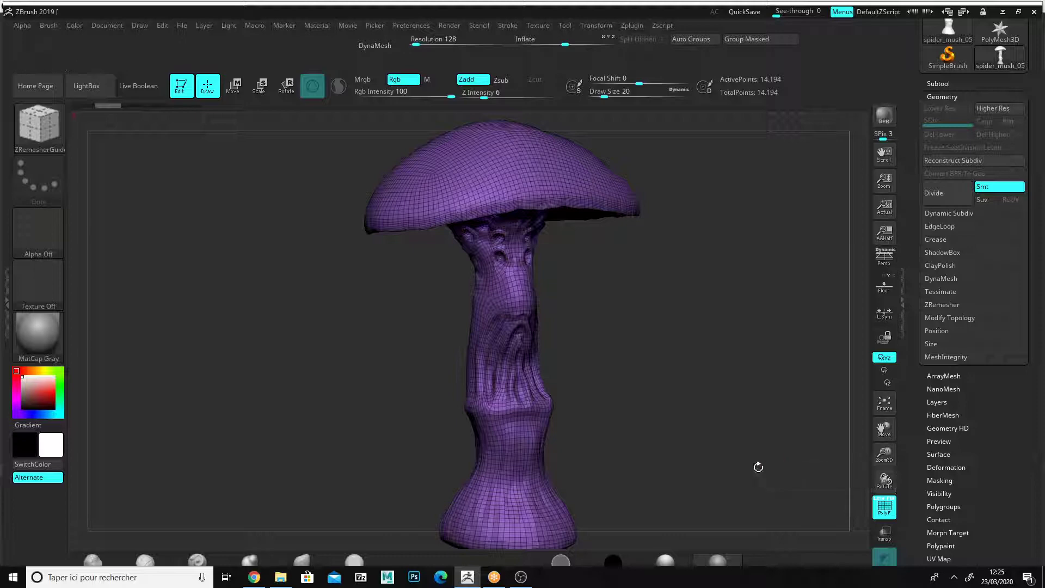
drag(758, 464, 745, 470)
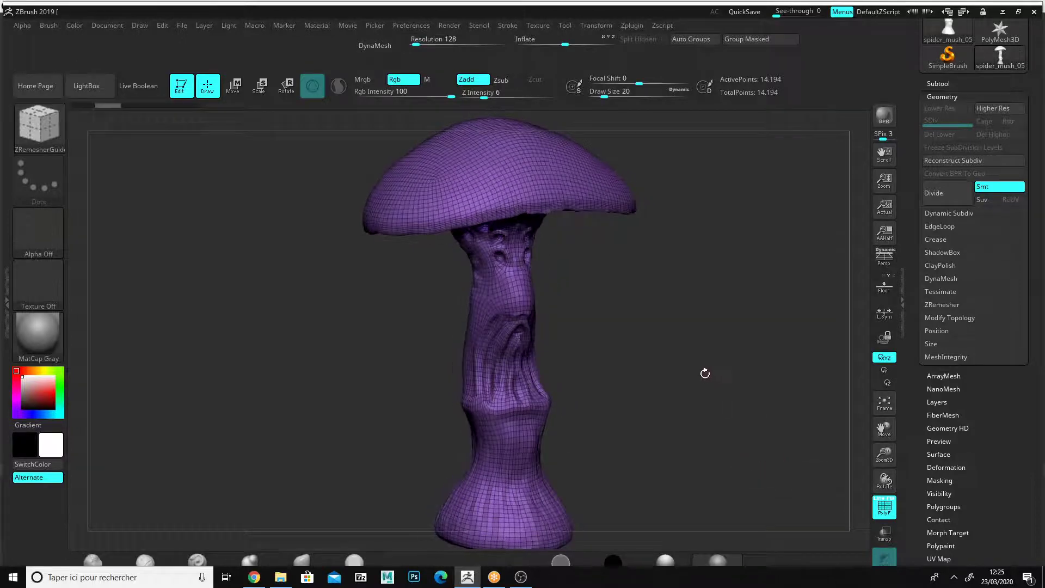
drag(674, 370, 664, 336)
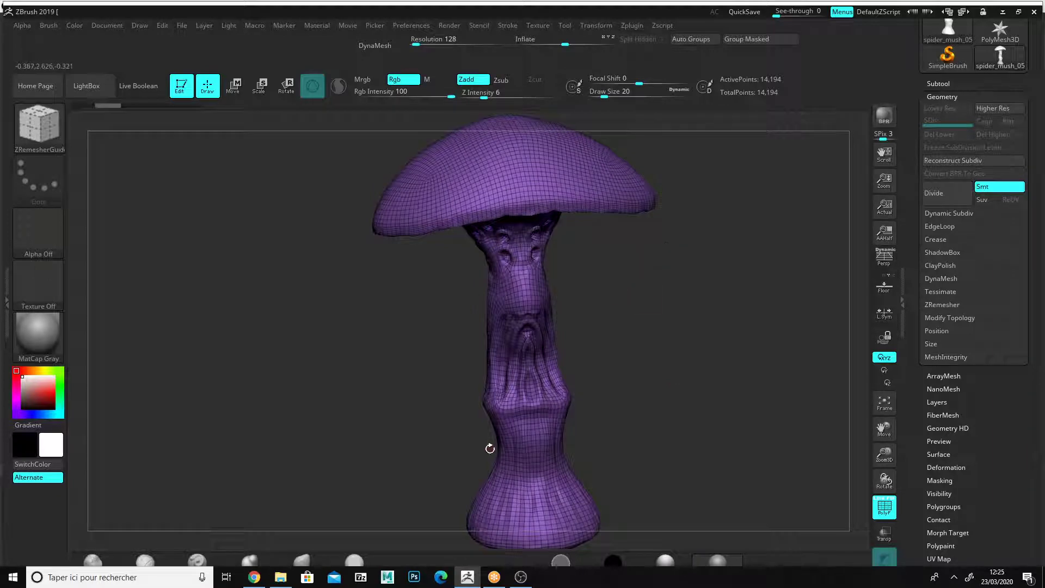
click(632, 26)
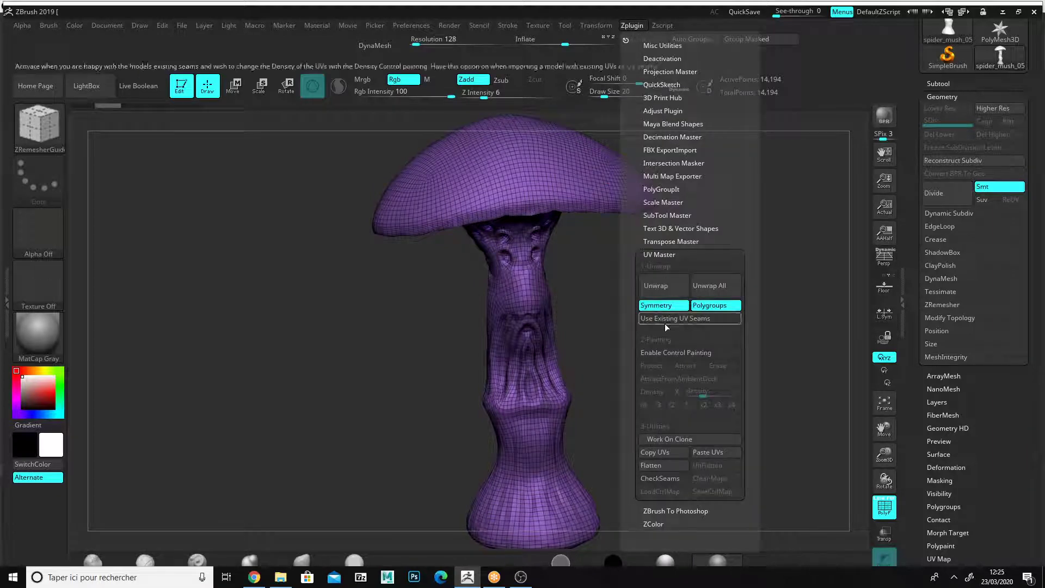
click(713, 308)
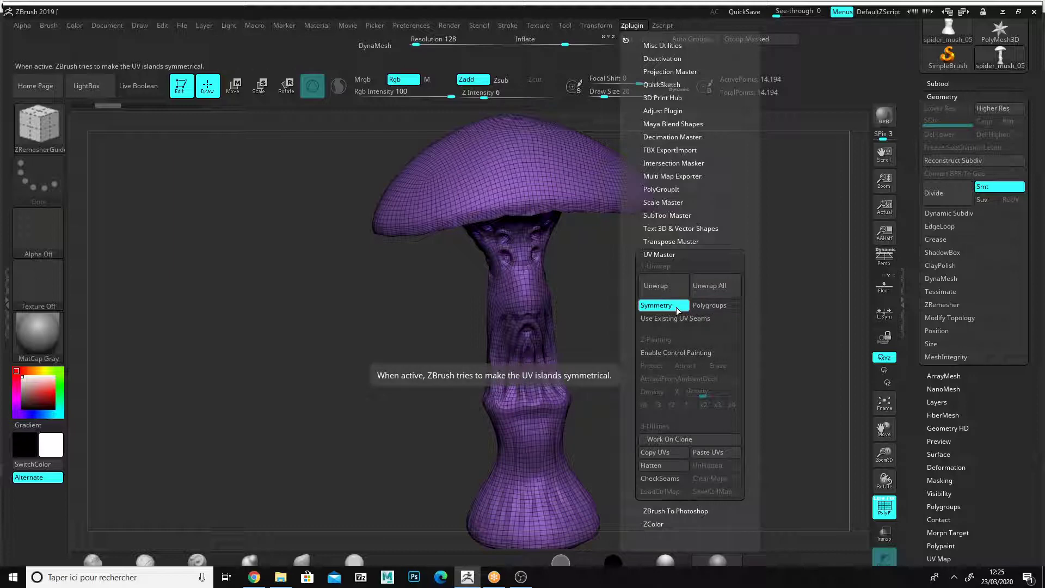
click(653, 287)
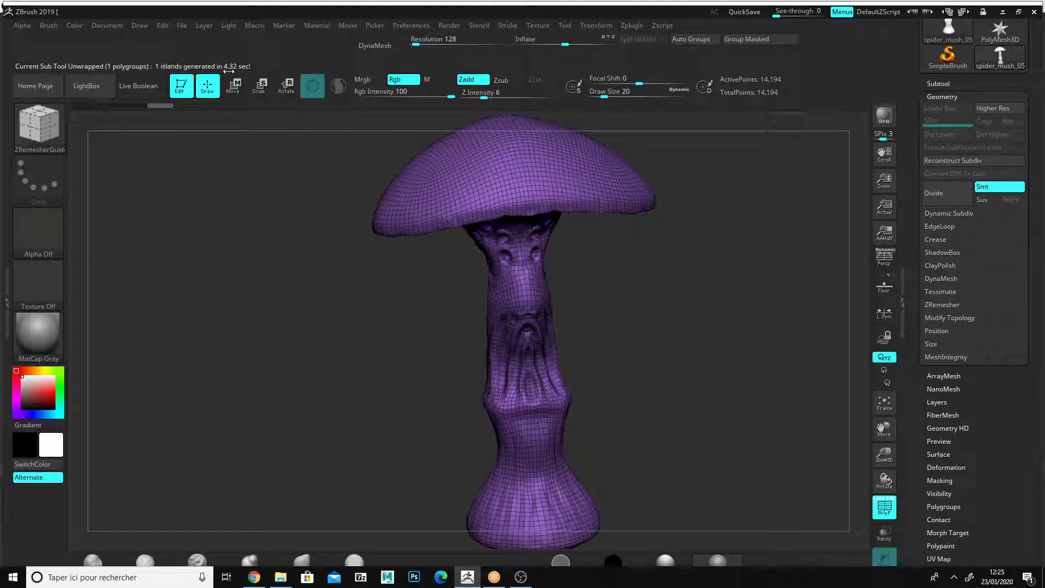
Step: Flatten the mushroom's UVs to examine the unwrapped layout, and unflatten them back to the 3D model
drag(248, 262, 257, 260)
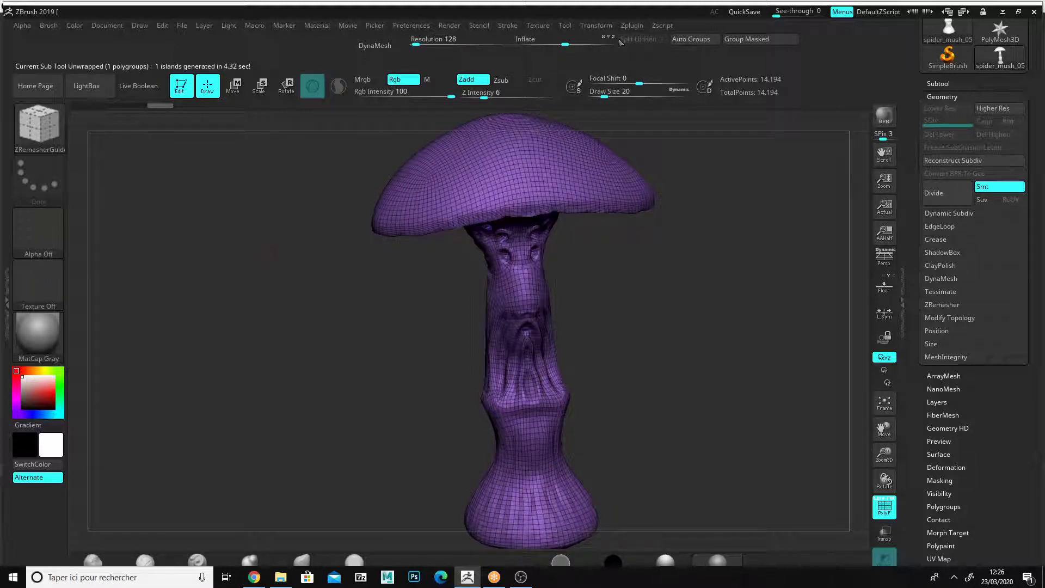
click(632, 26)
click(653, 466)
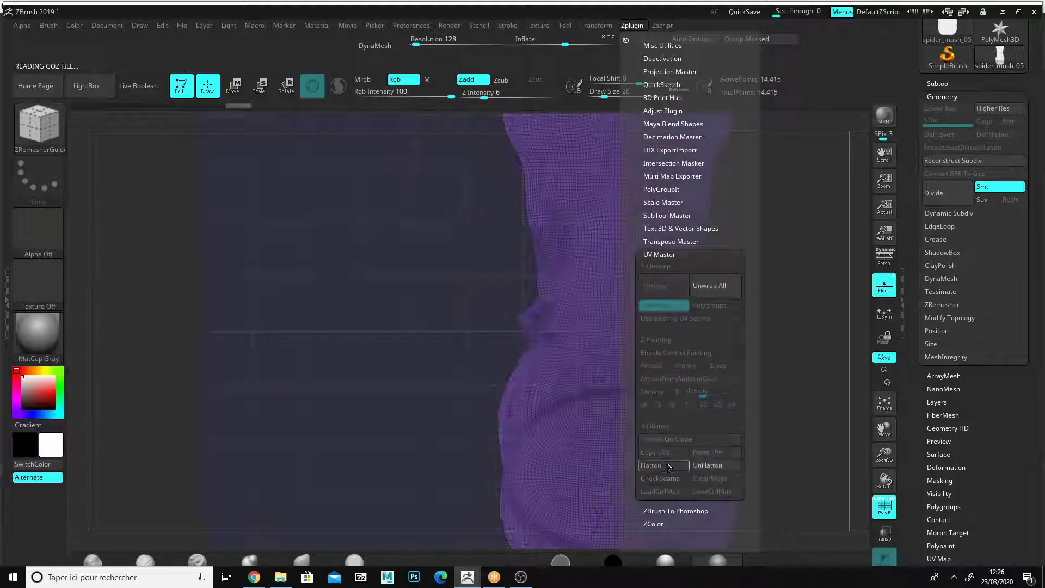
click(883, 410)
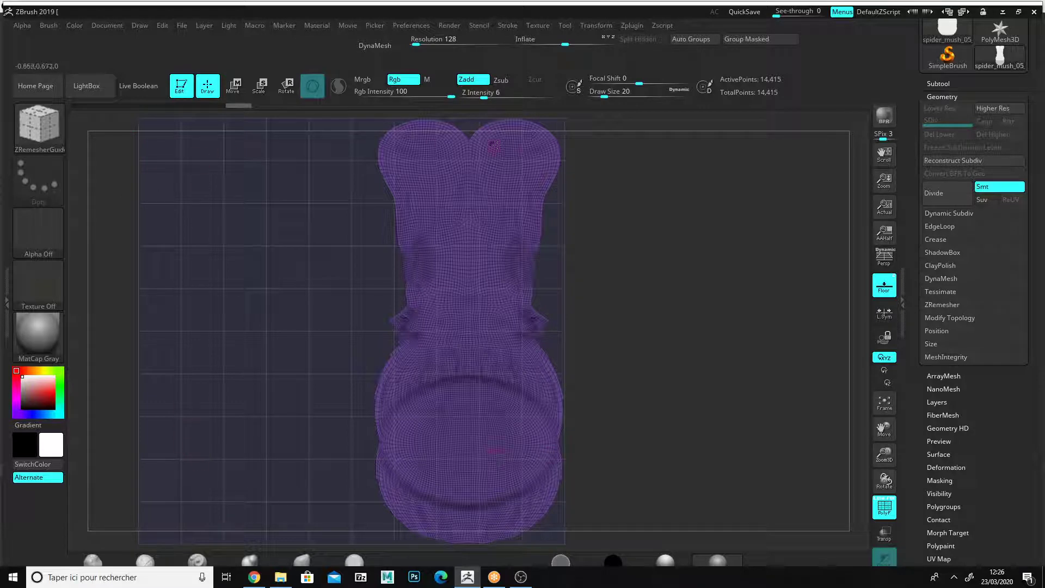
click(634, 26)
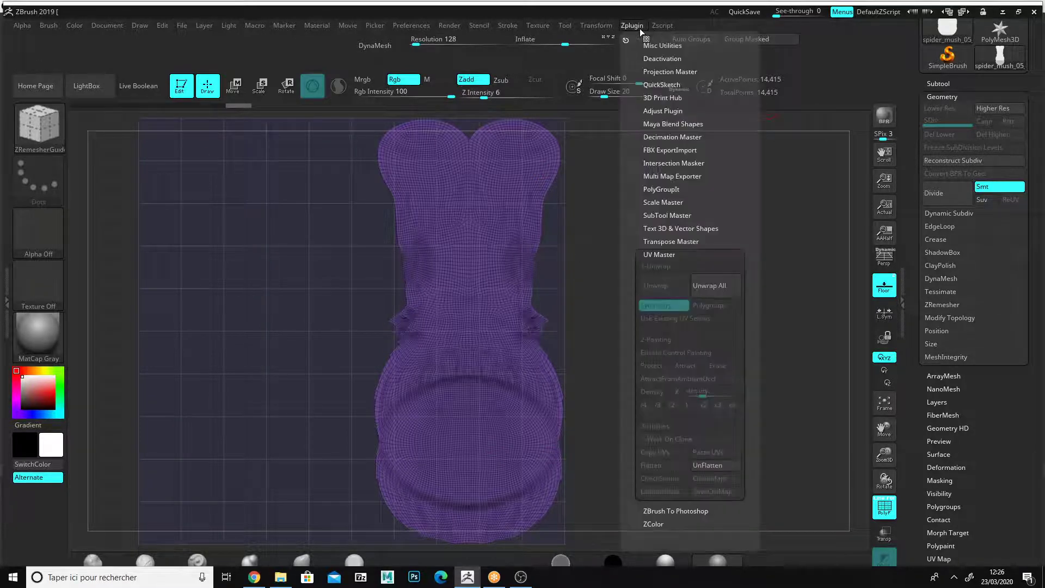
click(714, 466)
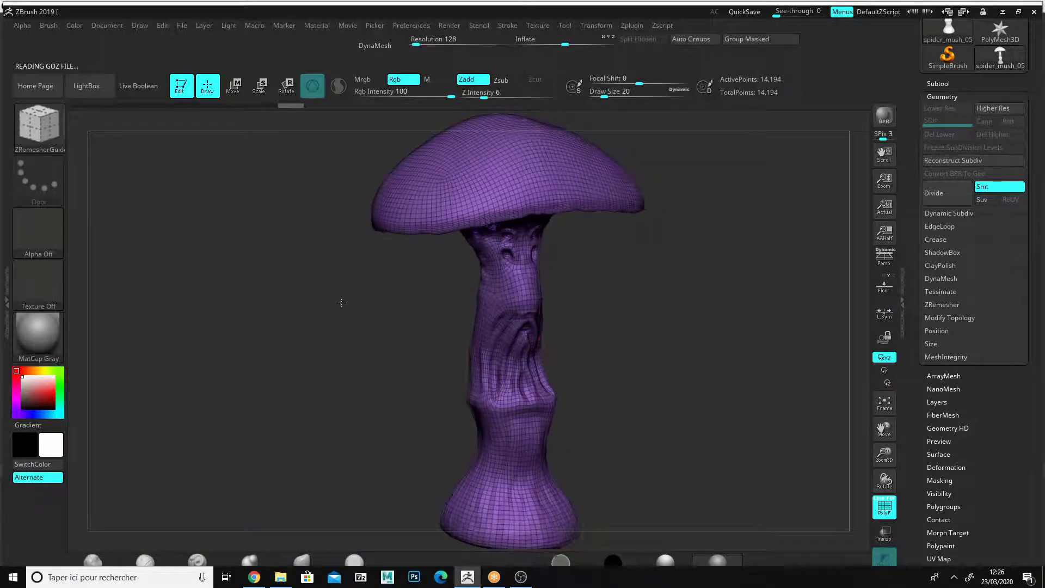
drag(884, 430, 864, 439)
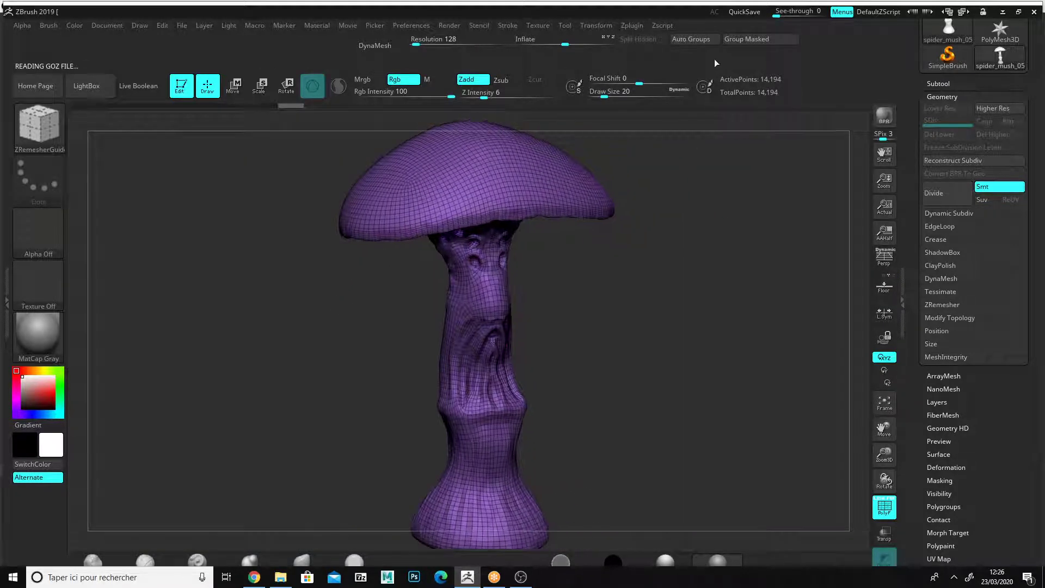
click(629, 26)
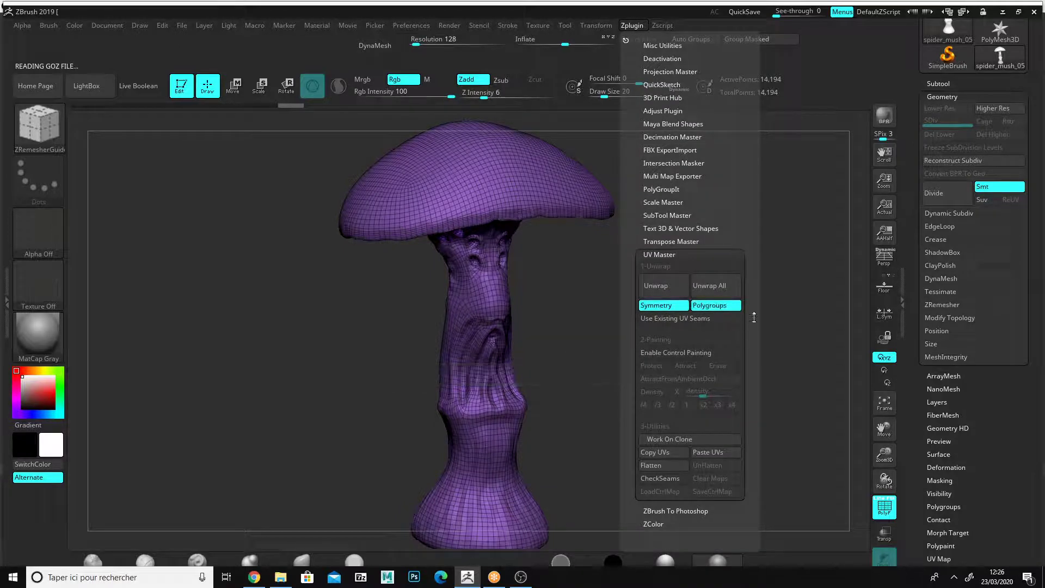
drag(627, 291, 623, 300)
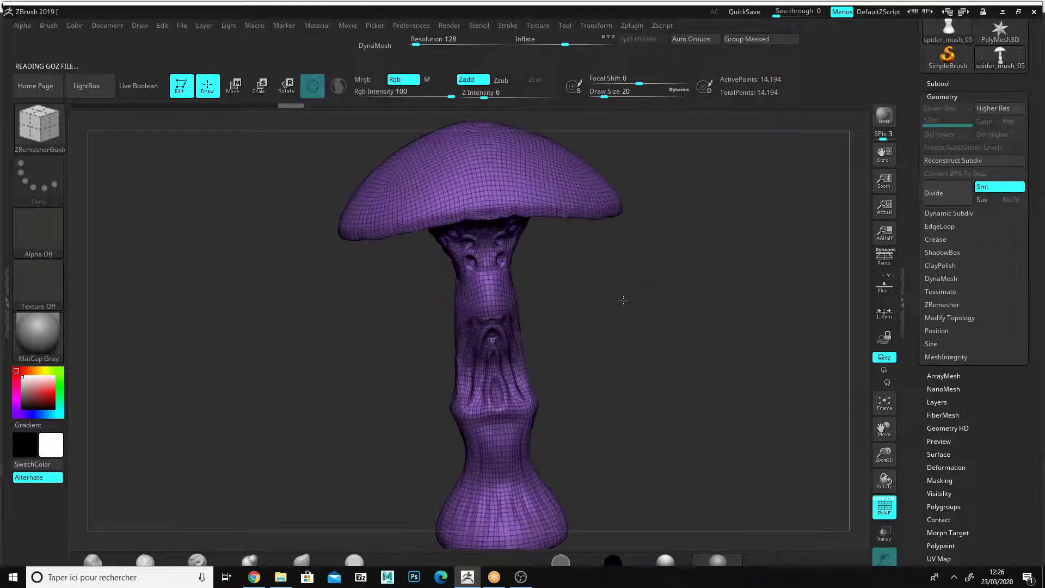
drag(585, 265, 564, 302)
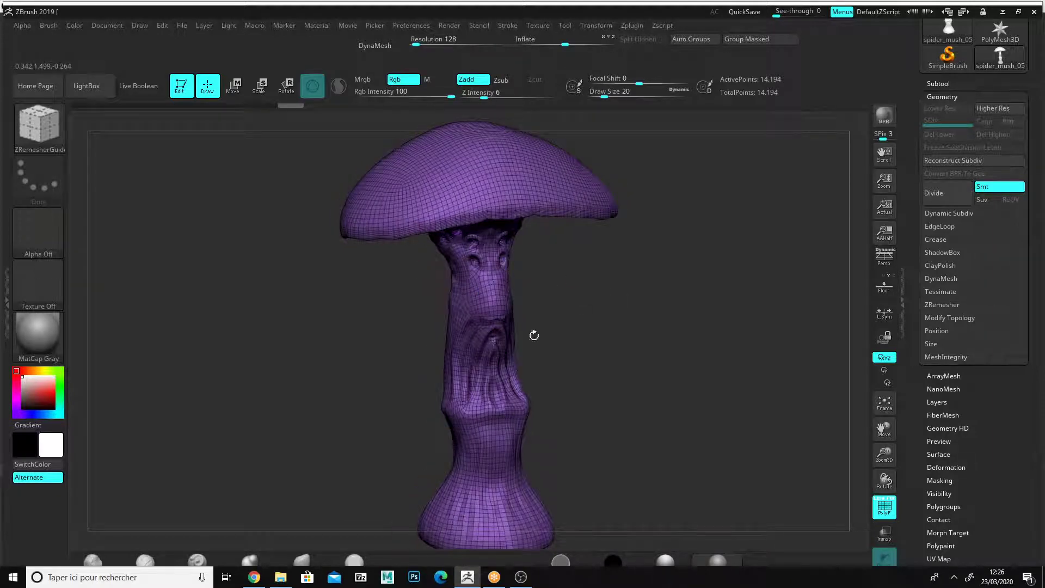
drag(603, 370, 660, 362)
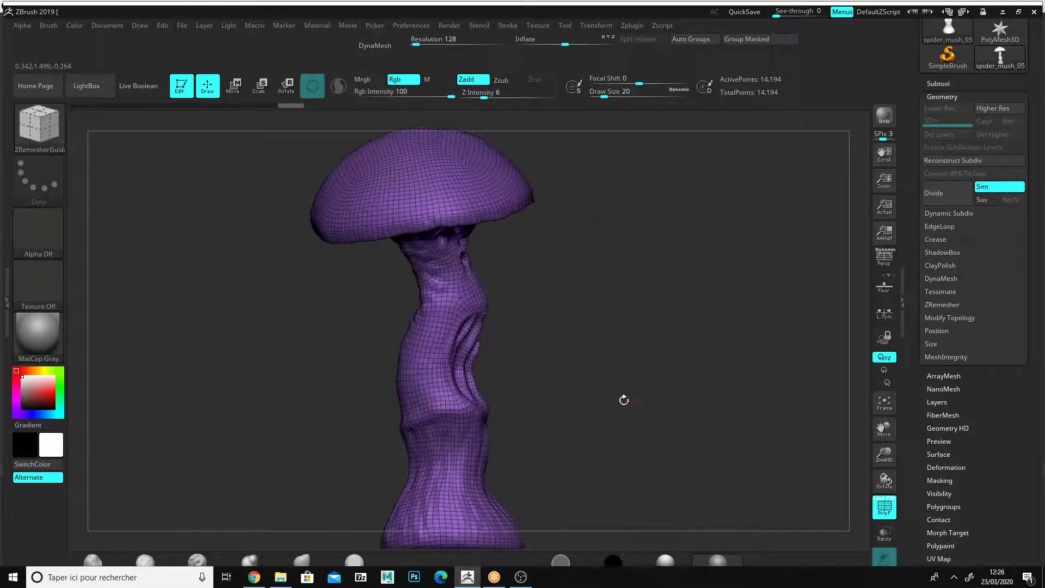
Step: Mask the mushroom's lower stem and base with a lasso, up to the ridge below the carved face
alt+drag(622, 399, 643, 334)
drag(884, 456, 858, 386)
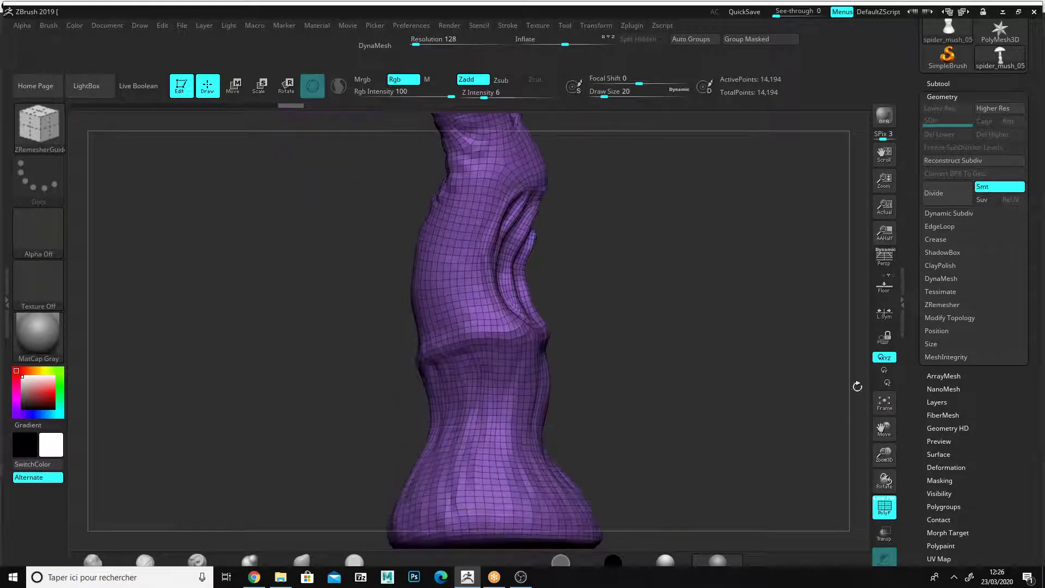
alt+drag(640, 394, 646, 372)
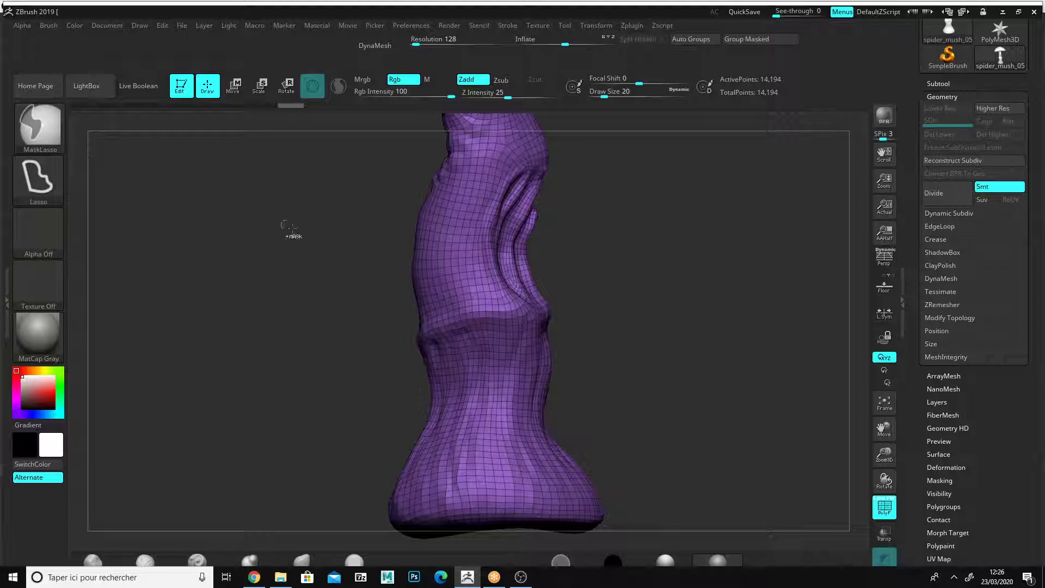
drag(588, 406, 687, 382)
scroll(925, 424, down, 3)
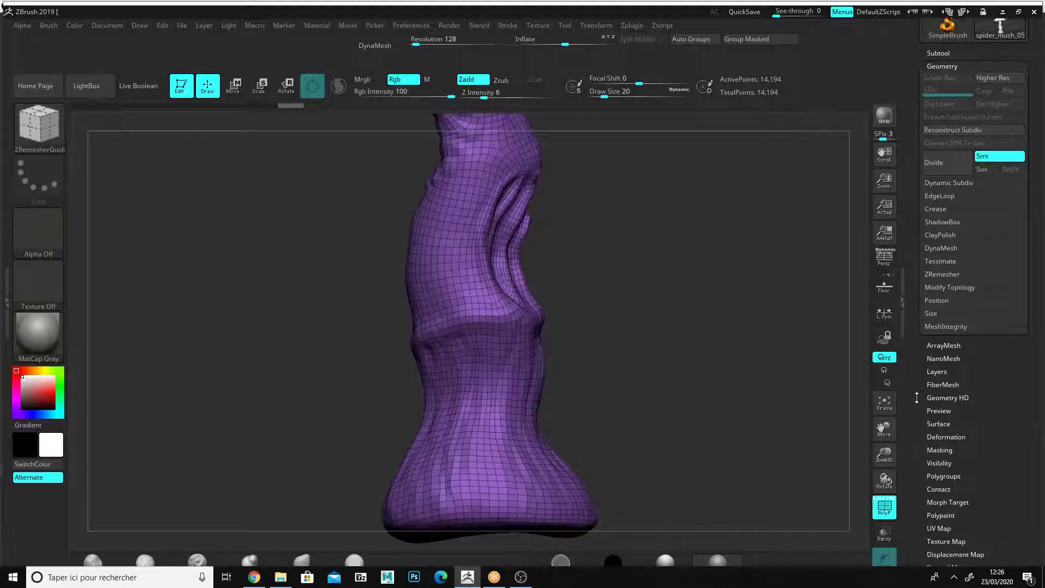
click(943, 418)
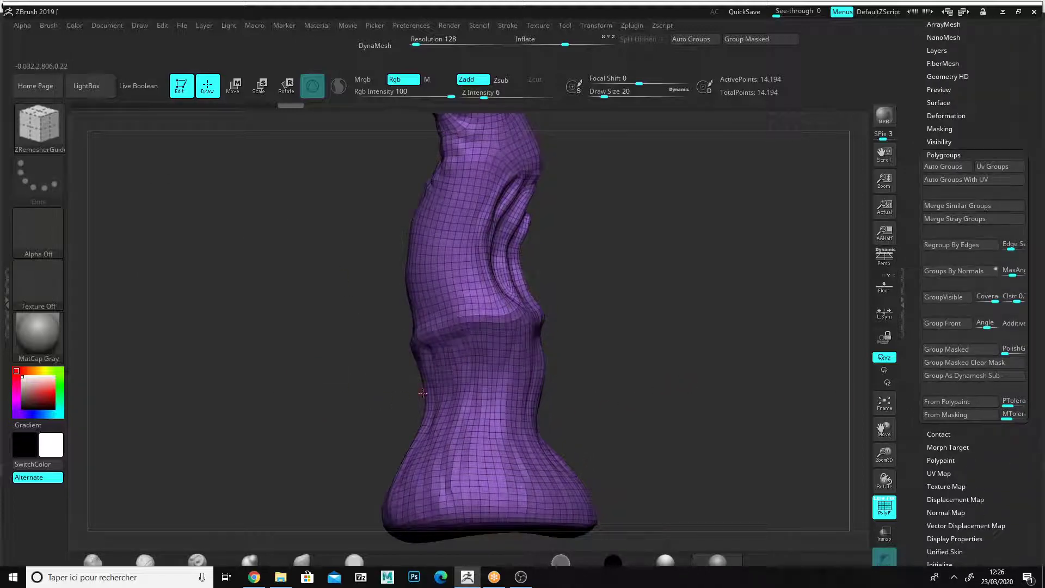
alt+drag(611, 406, 608, 388)
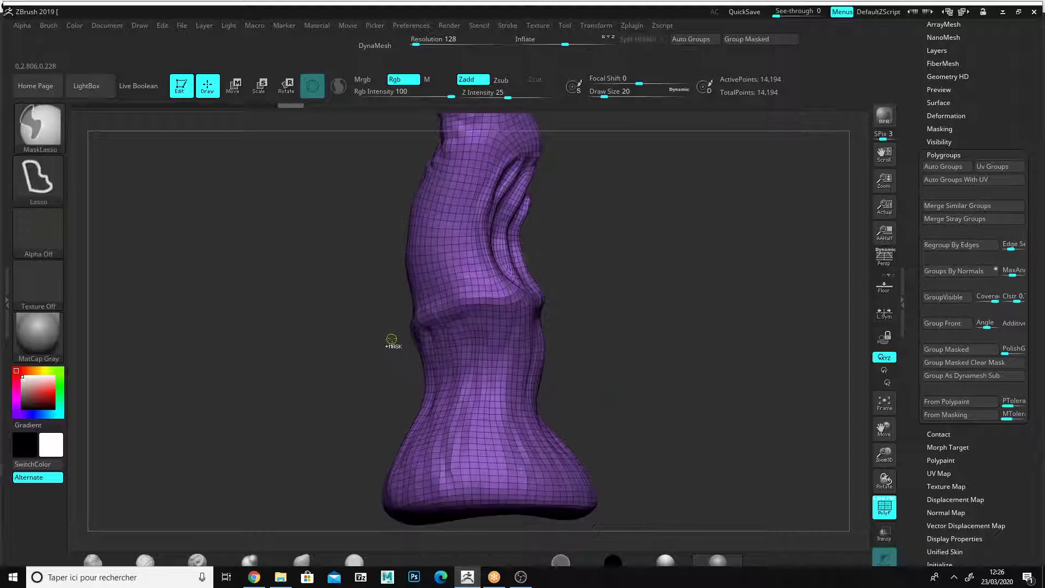
mouse_move(397, 332)
ctrl+mouse_down()
mouse_move(330, 417)
mouse_move(350, 547)
mouse_move(596, 536)
mouse_move(615, 325)
mouse_move(535, 288)
ctrl+mouse_up()
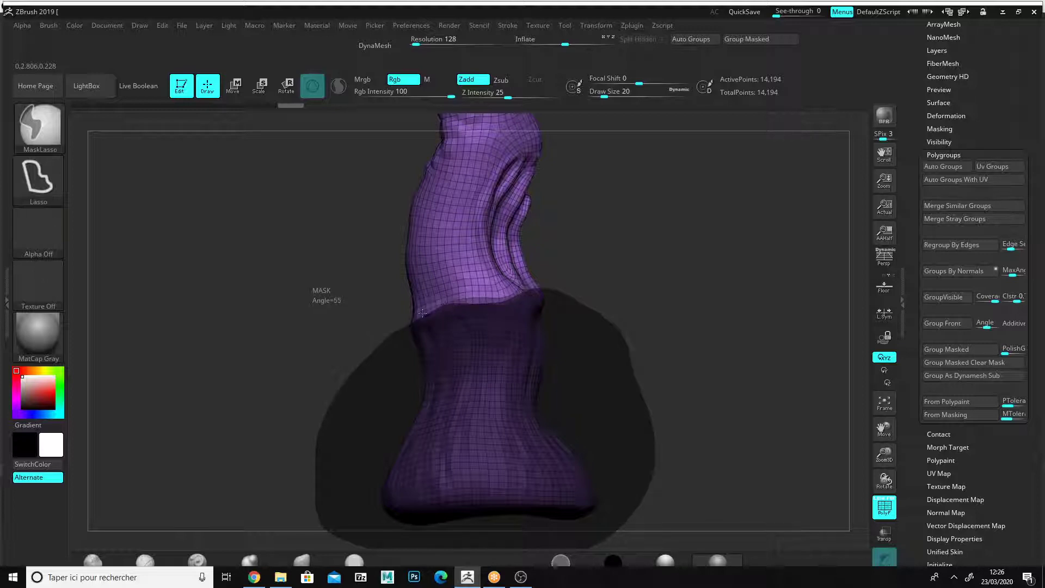
ctrl+drag(411, 322, 412, 321)
mouse_move(548, 357)
mouse_down()
mouse_move(646, 367)
mouse_move(566, 374)
mouse_move(675, 376)
mouse_up()
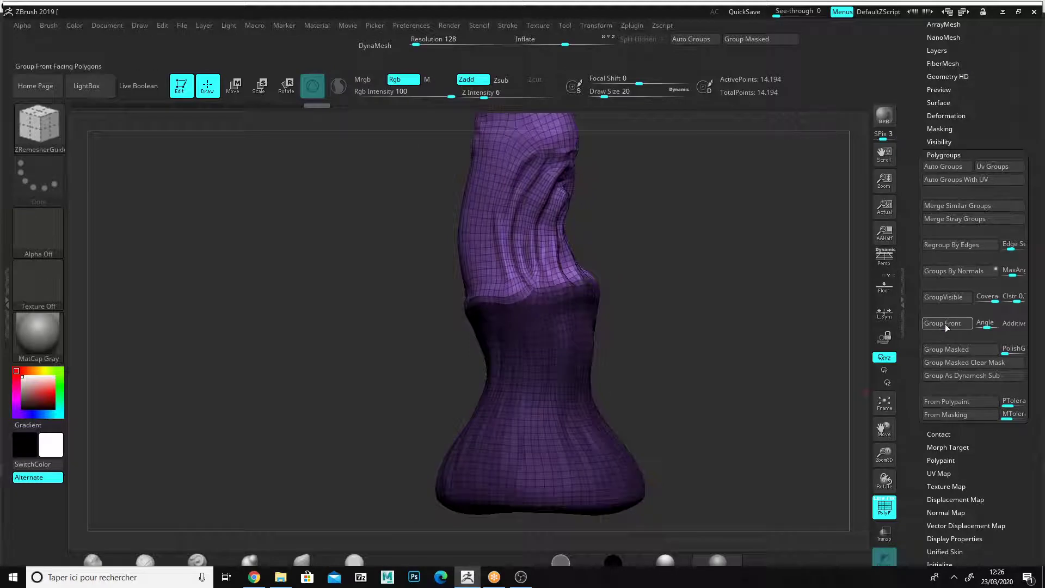
click(951, 349)
mouse_move(753, 394)
mouse_down()
mouse_move(506, 344)
mouse_move(571, 338)
mouse_move(684, 368)
mouse_move(712, 360)
mouse_move(655, 362)
mouse_move(703, 370)
mouse_up()
click(34, 136)
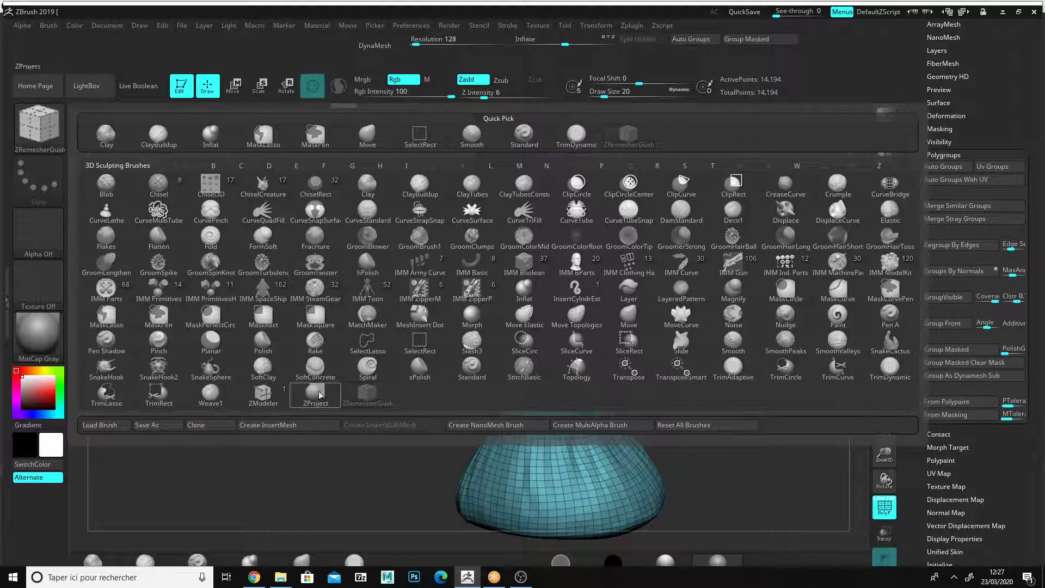
click(264, 396)
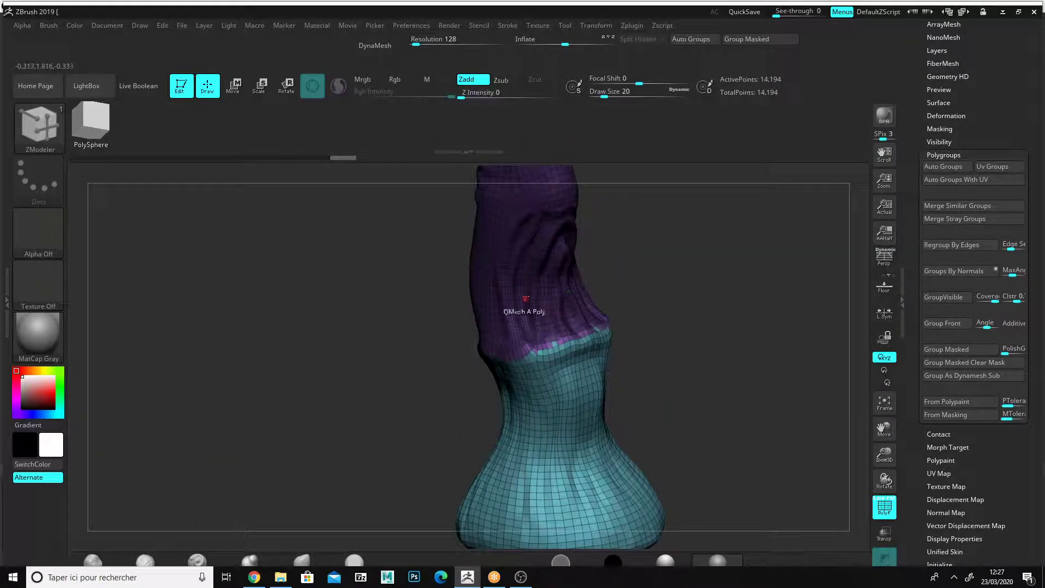
click(48, 131)
click(416, 397)
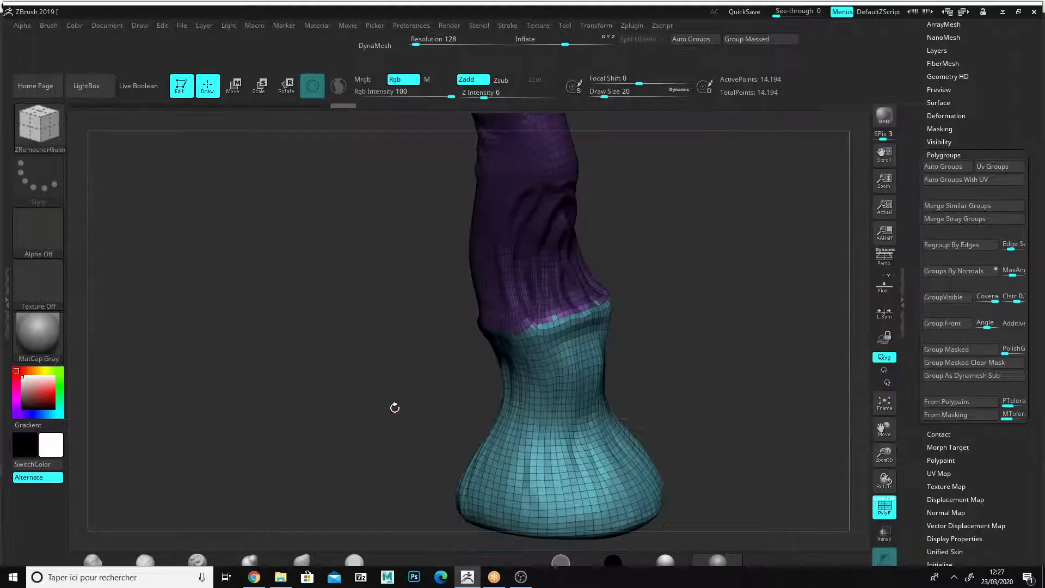
drag(394, 409, 463, 413)
mouse_move(628, 362)
alt+mouse_down()
mouse_move(624, 388)
mouse_move(604, 402)
mouse_move(468, 393)
mouse_move(618, 390)
mouse_move(644, 355)
mouse_move(576, 340)
mouse_move(545, 316)
mouse_move(541, 343)
alt+mouse_up()
key(ctrl+z)
key(ctrl+z)
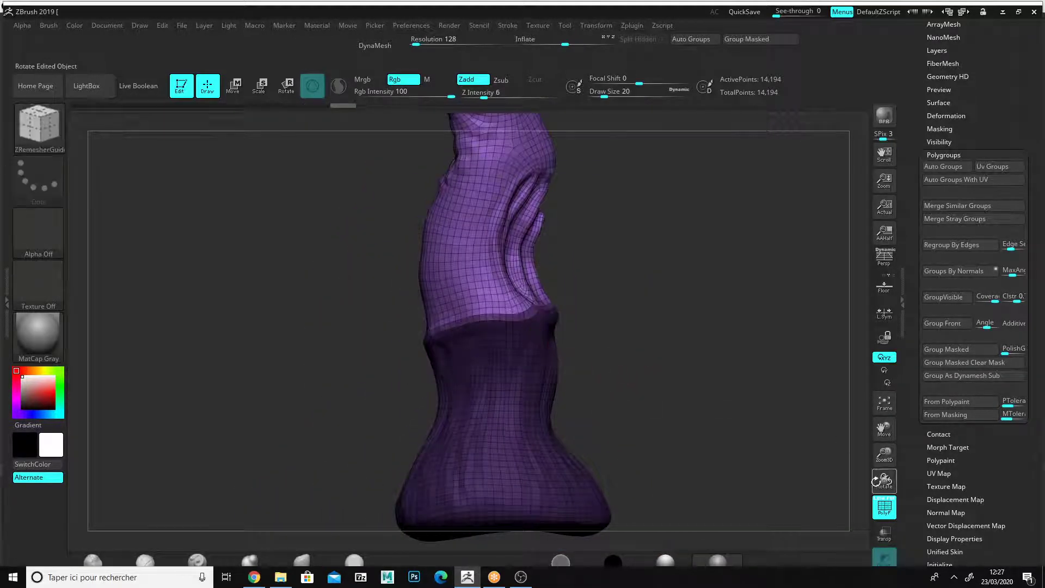
Step: Assign the masked base to its own polygroup and clear the mask
ctrl+click(709, 359)
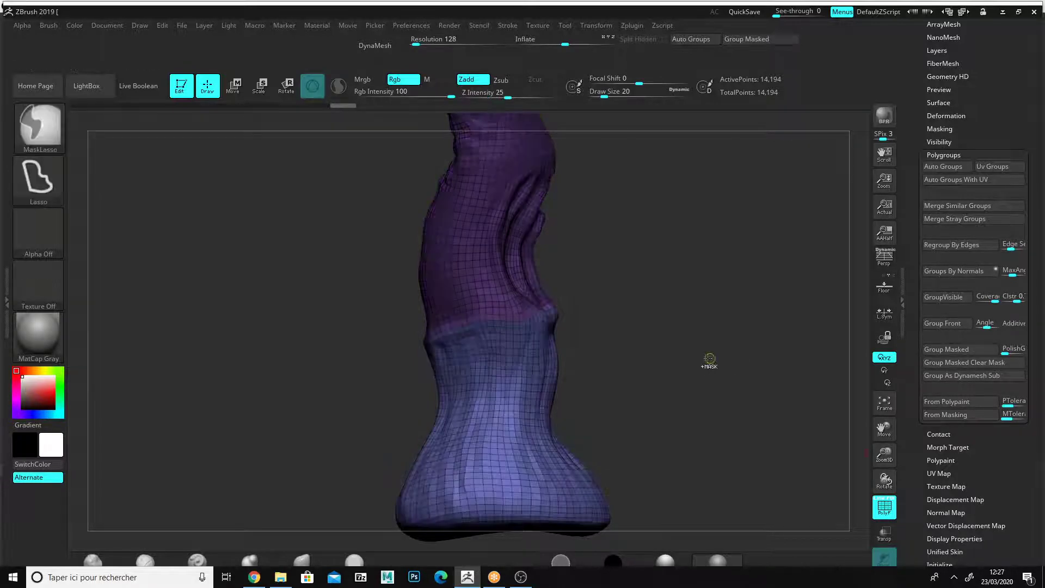
mouse_move(668, 357)
ctrl+mouse_down()
mouse_move(681, 378)
mouse_move(658, 416)
mouse_move(611, 443)
ctrl+mouse_up()
Step: Mask the mushroom cap with a lasso, including its gilled underside but leaving out the flared stem top with the eyes
alt+drag(714, 354, 702, 486)
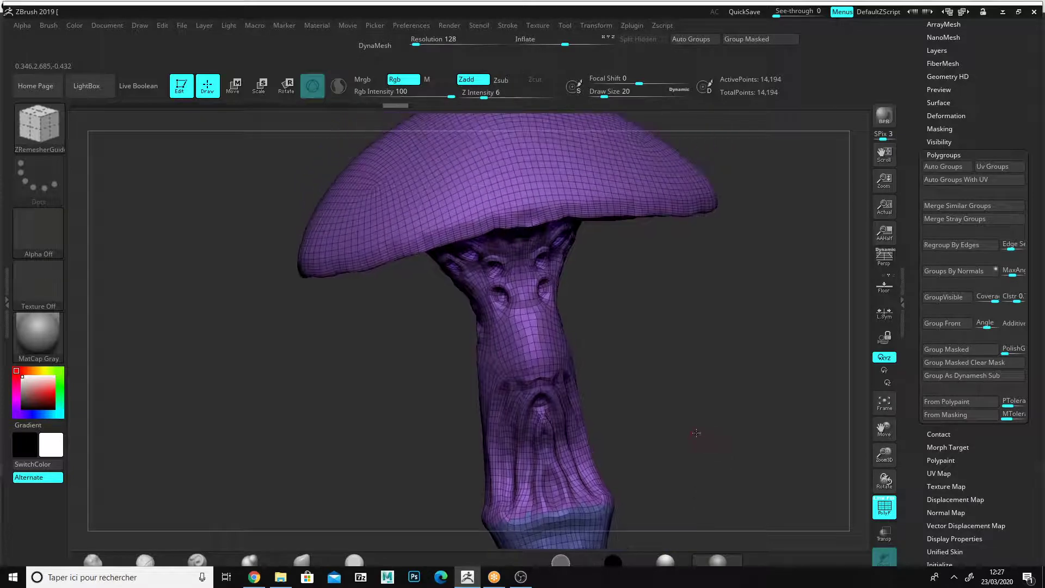
drag(697, 432, 745, 416)
alt+drag(706, 377, 689, 498)
drag(684, 444, 706, 400)
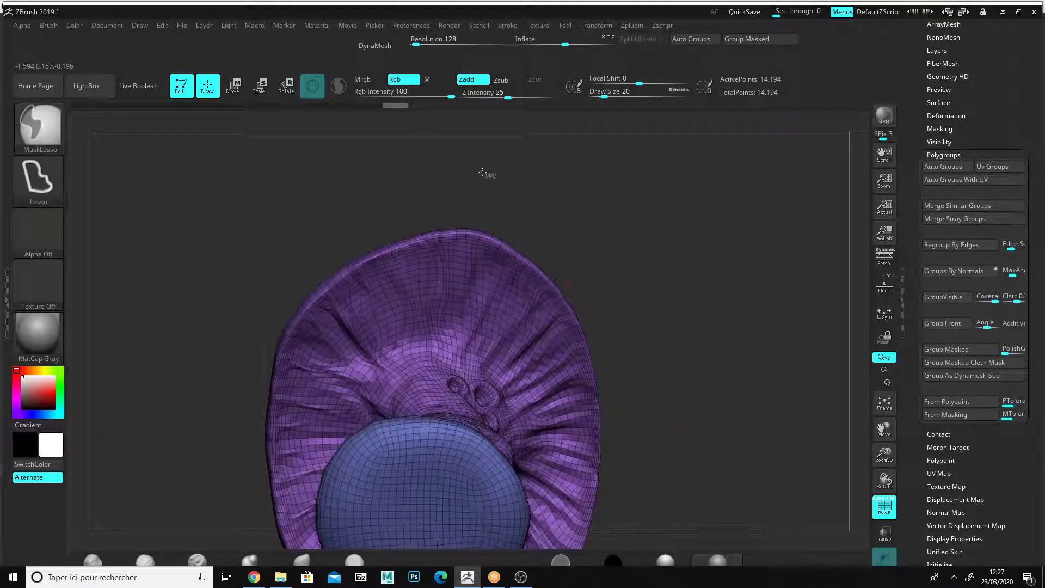
mouse_move(490, 173)
ctrl+mouse_down()
mouse_move(286, 304)
mouse_move(356, 375)
mouse_move(407, 353)
mouse_move(488, 359)
mouse_move(522, 391)
mouse_move(544, 452)
mouse_move(660, 509)
ctrl+mouse_up()
alt+drag(717, 440, 756, 368)
mouse_move(208, 302)
mouse_down()
mouse_move(270, 284)
mouse_move(285, 292)
mouse_move(365, 223)
mouse_move(441, 234)
mouse_move(468, 282)
mouse_move(327, 298)
mouse_move(302, 322)
mouse_move(305, 349)
mouse_move(397, 517)
mouse_move(283, 527)
mouse_move(286, 394)
mouse_move(250, 362)
mouse_up()
drag(749, 341, 750, 308)
mouse_move(753, 218)
ctrl+mouse_down()
mouse_move(707, 217)
mouse_move(623, 375)
mouse_move(764, 231)
mouse_move(760, 221)
ctrl+mouse_up()
Step: Turn the masked cap into its own polygroup with Group Masked
mouse_move(778, 348)
mouse_down()
mouse_move(680, 372)
mouse_move(778, 340)
mouse_move(763, 391)
mouse_move(729, 384)
mouse_move(744, 240)
mouse_move(735, 348)
mouse_move(746, 424)
mouse_up()
click(940, 348)
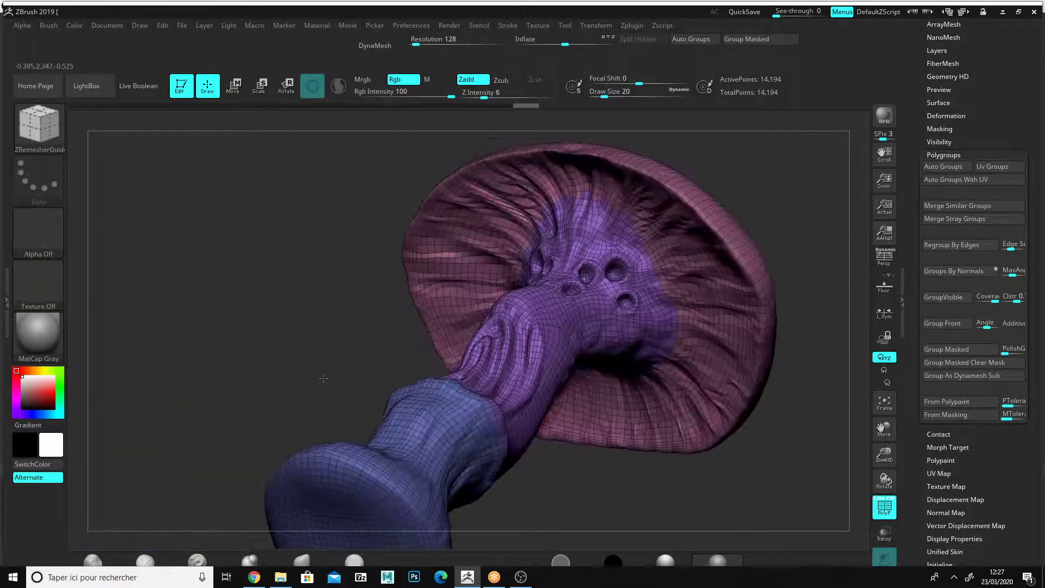
drag(323, 378, 274, 349)
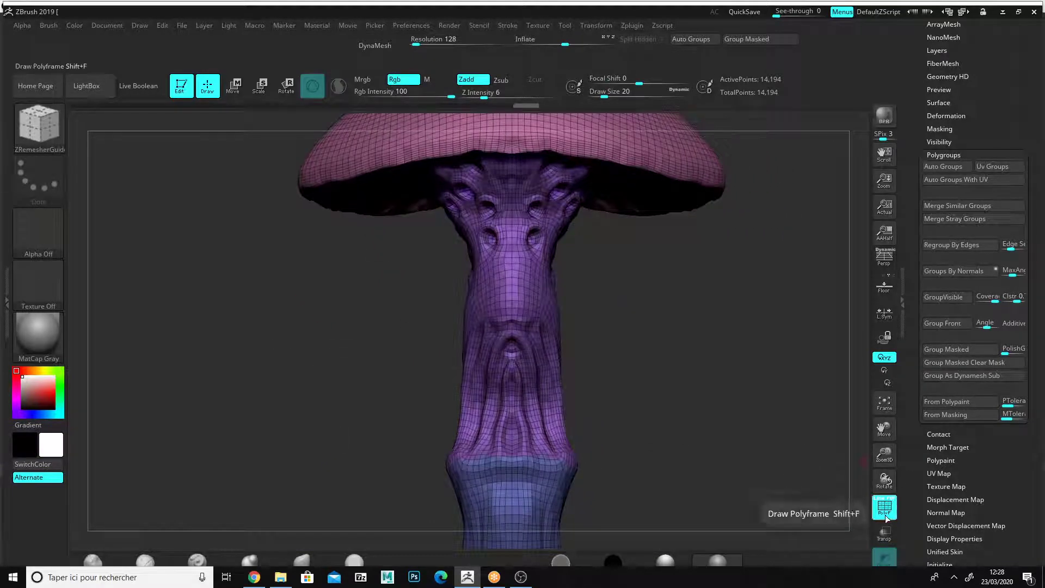
Step: Unwrap the mushroom with UV Master, using Symmetry and Polygroups so base, stem and cap become separate UV islands
drag(707, 427, 595, 117)
click(631, 26)
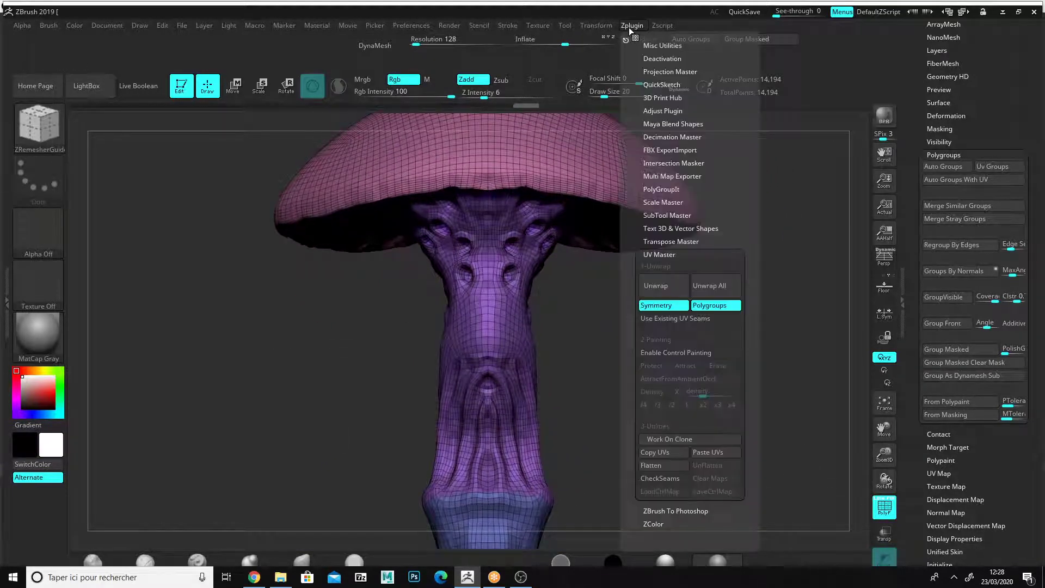
click(673, 285)
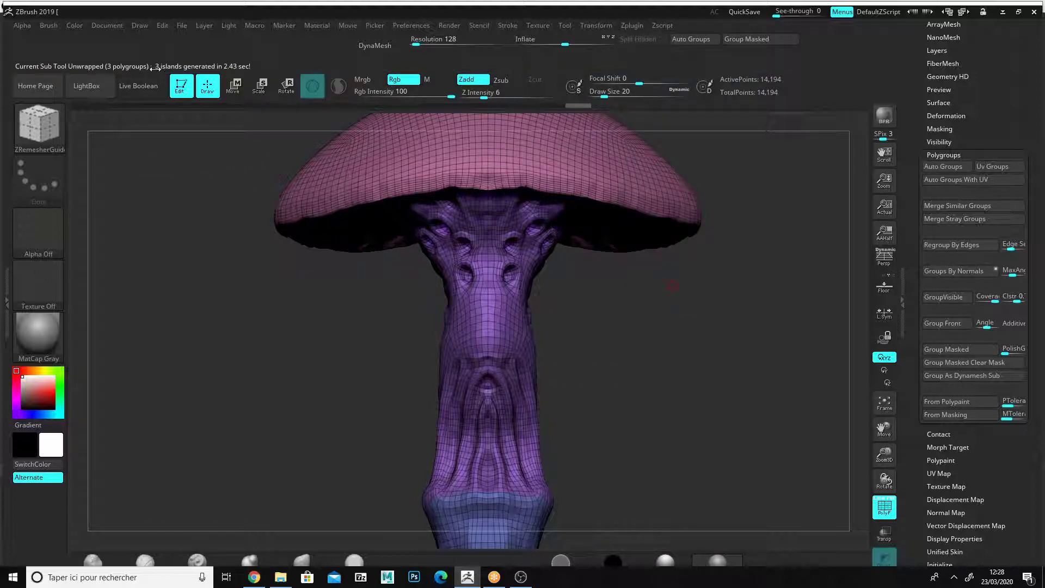
Step: Flatten the unwrapped mushroom in UV Master and frame the whole UV layout to examine its islands
click(633, 25)
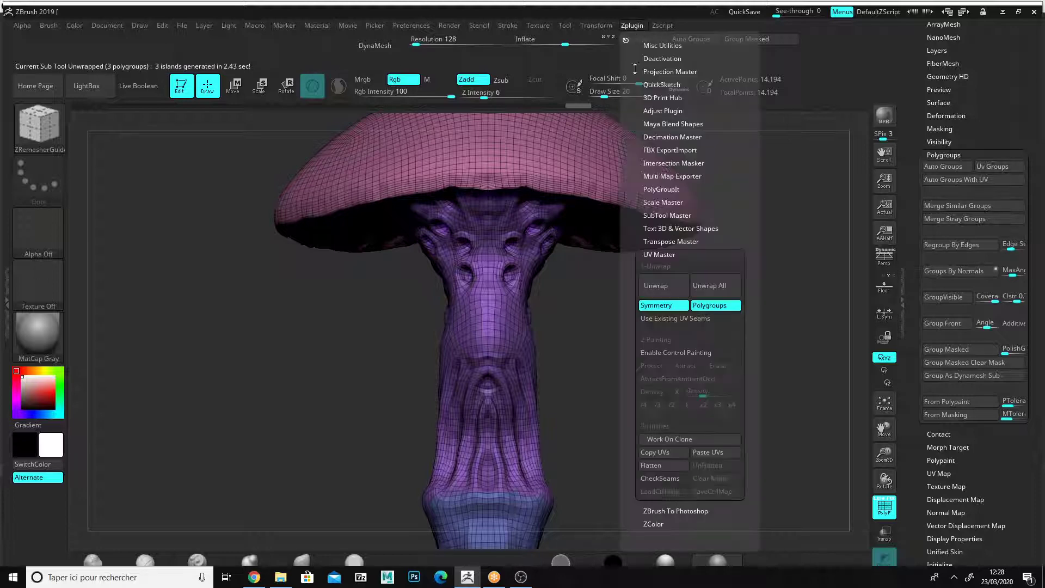
click(666, 464)
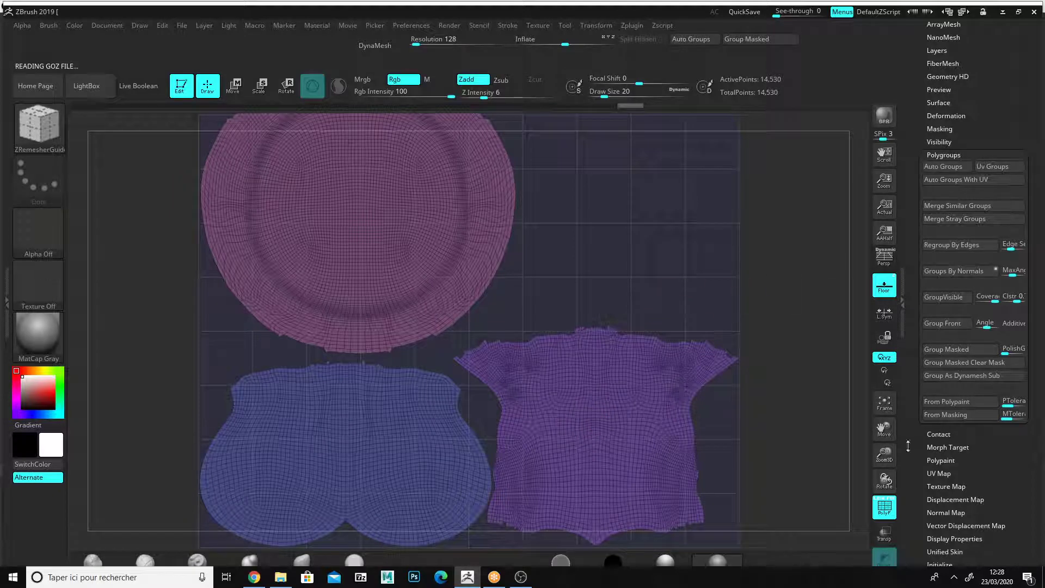
click(884, 403)
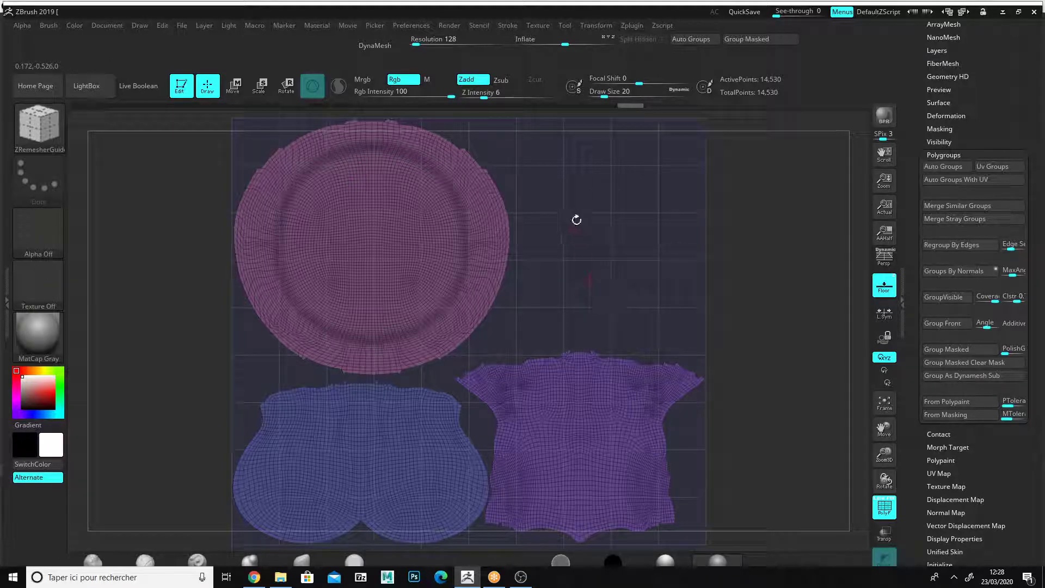
Step: Unflatten the UV layout to return to the 3D mushroom
click(632, 25)
click(631, 28)
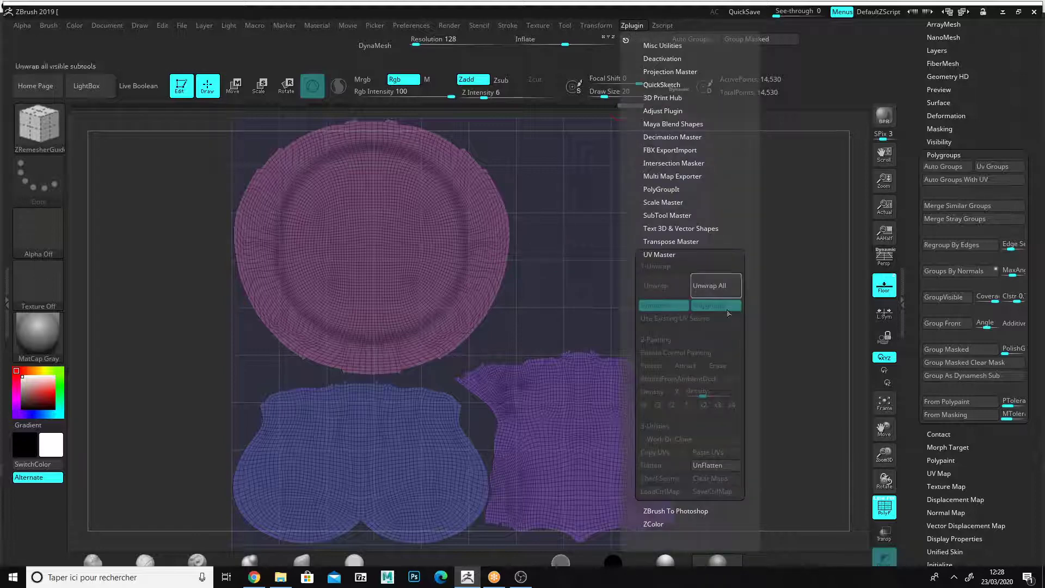
click(708, 465)
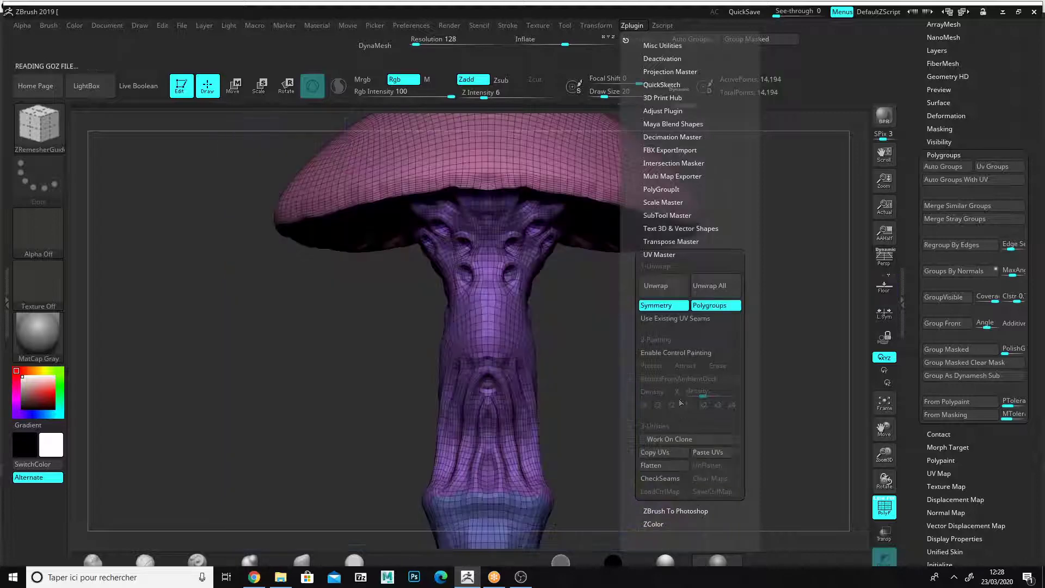
Step: Start exporting the unwrapped mushroom as an OBJ in the baking folder, and cancel without saving
drag(908, 224, 908, 448)
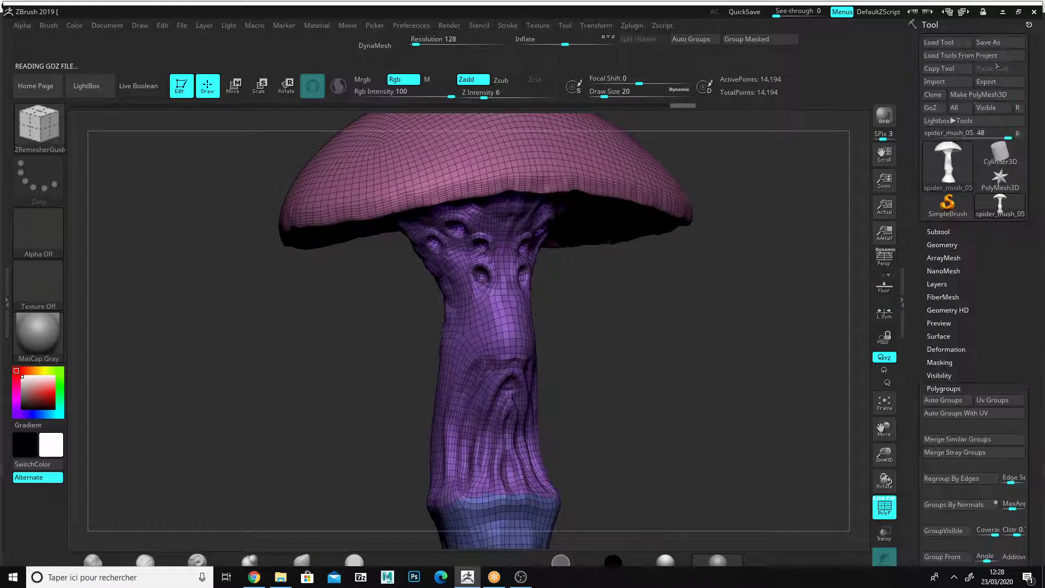
click(1000, 81)
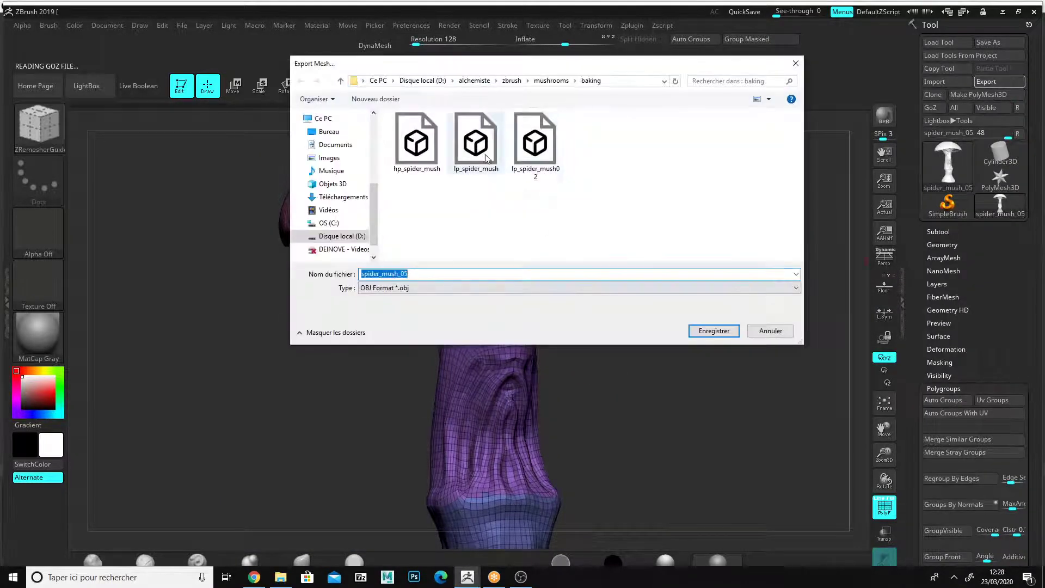
click(757, 329)
drag(727, 370, 750, 392)
mouse_move(890, 434)
mouse_down()
mouse_move(873, 418)
mouse_move(872, 439)
mouse_up()
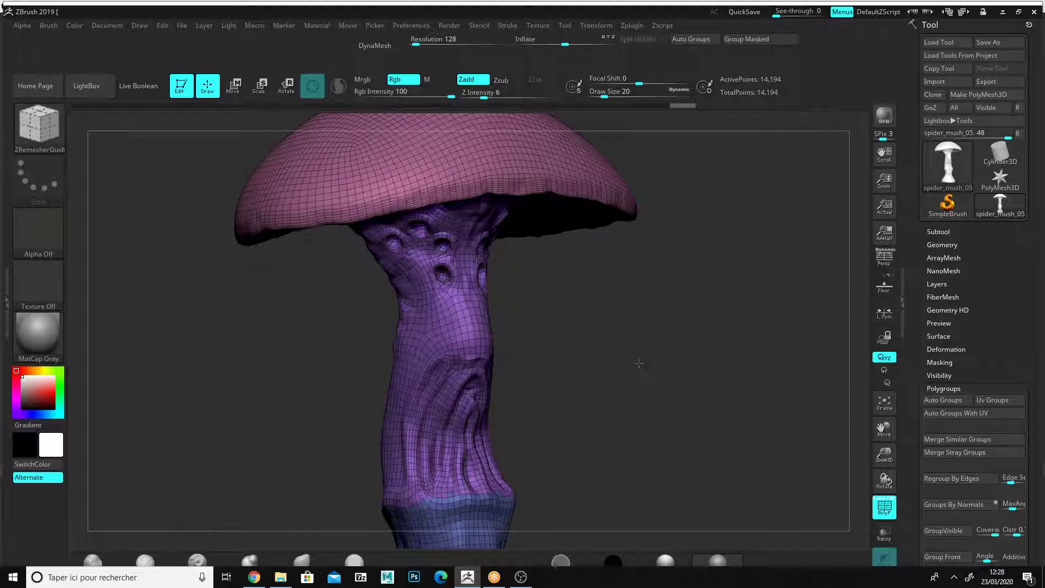
drag(639, 363, 760, 400)
mouse_move(884, 437)
mouse_down()
mouse_move(893, 433)
mouse_move(888, 440)
mouse_up()
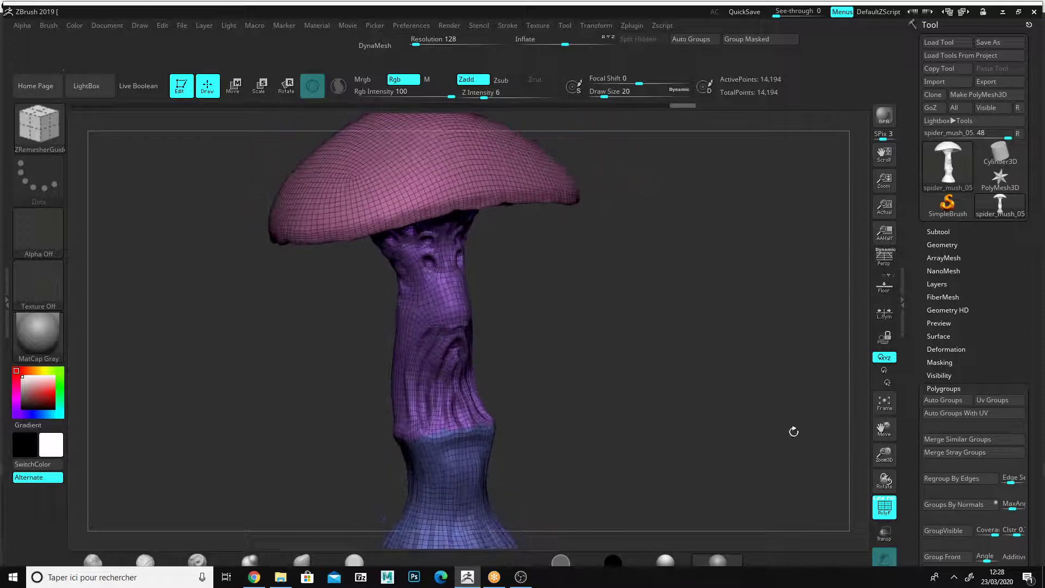
drag(793, 432, 679, 174)
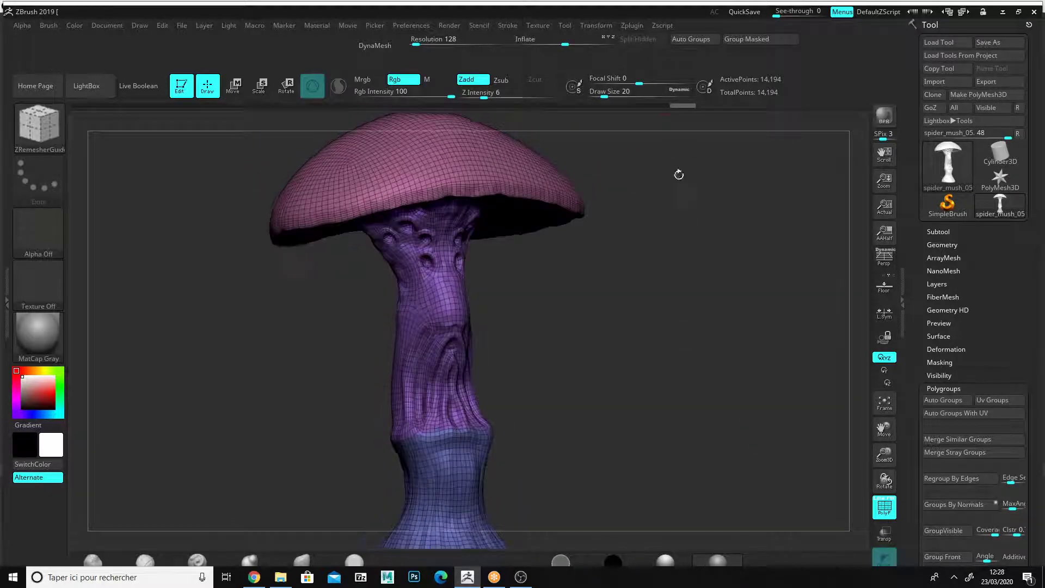
drag(589, 384, 599, 435)
click(521, 576)
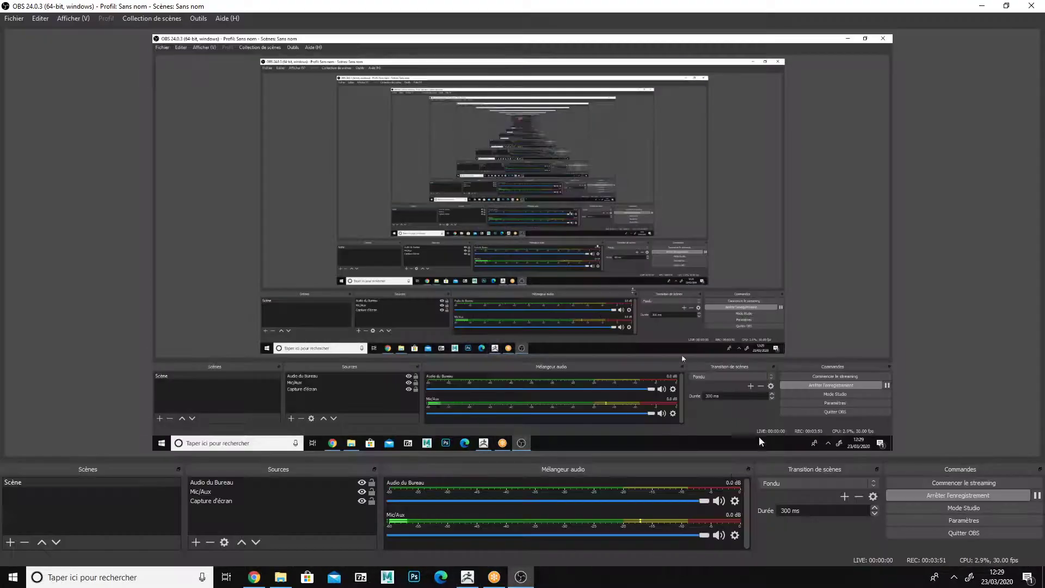